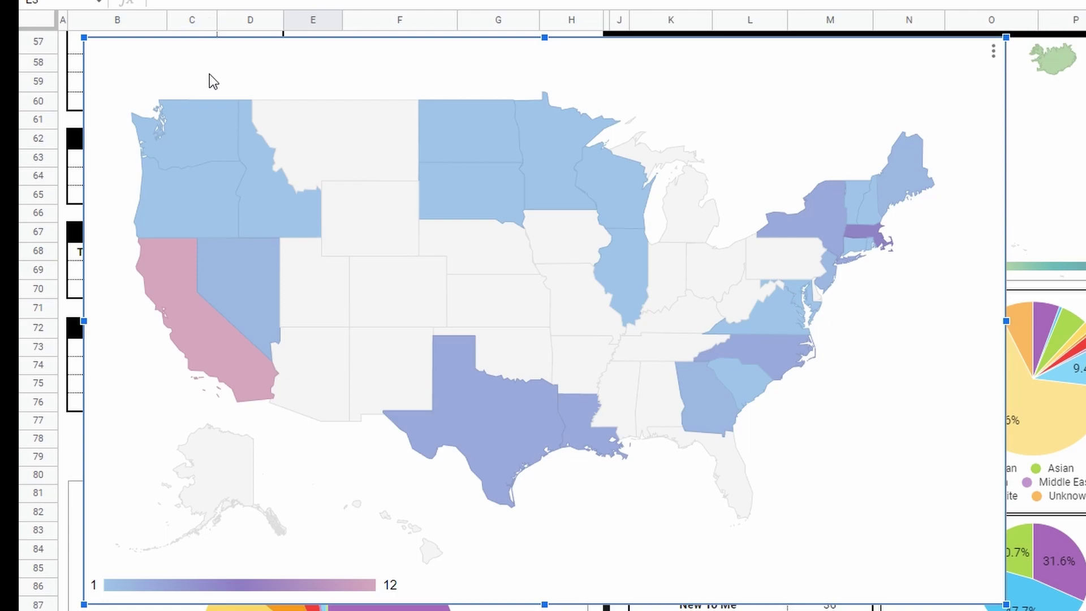
# Step: Examine the counts for the highlighted western and midwestern states on the US map chart
pyautogui.moveTo(206, 122)
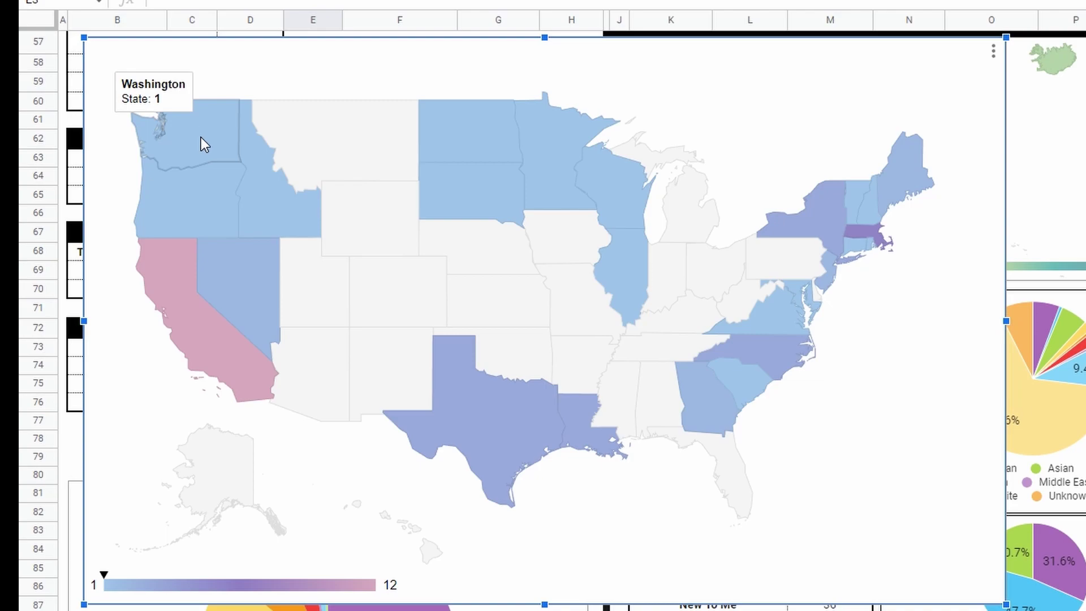
pyautogui.moveTo(199, 195)
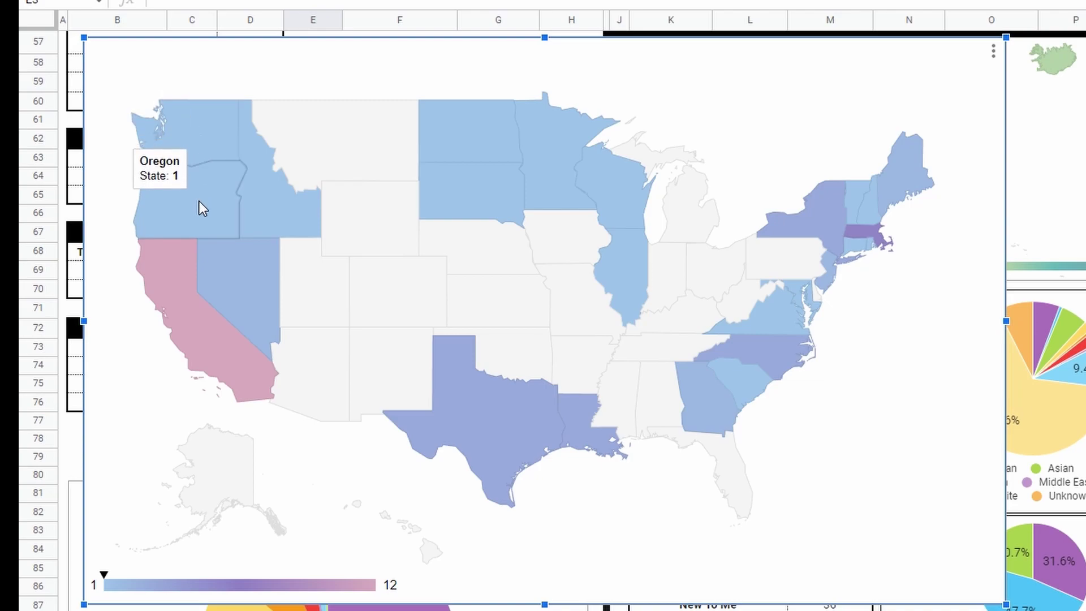
pyautogui.moveTo(270, 215)
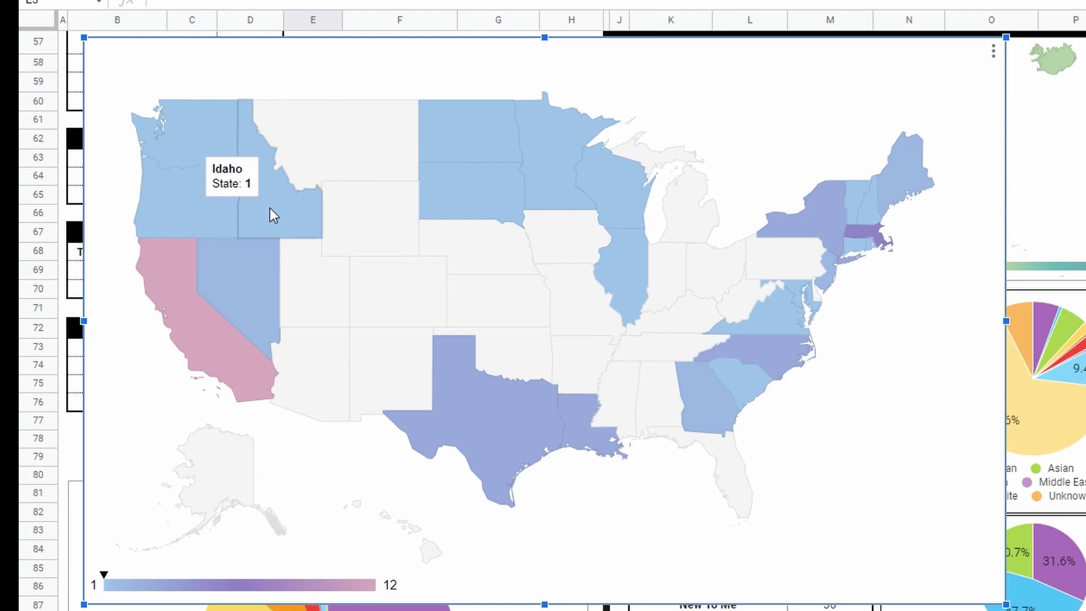
pyautogui.moveTo(228, 354)
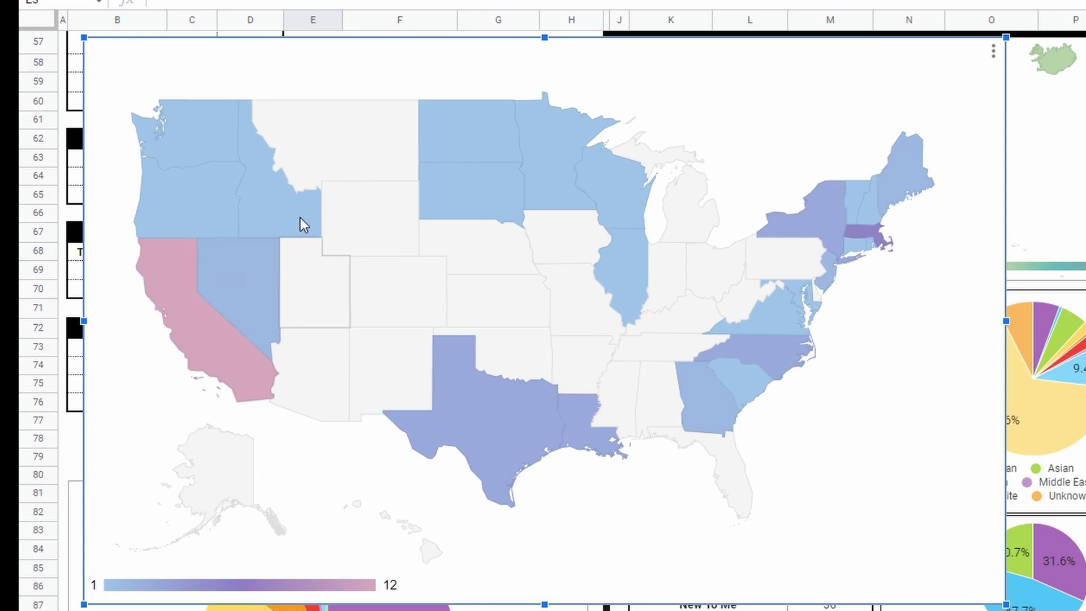
pyautogui.moveTo(478, 117)
pyautogui.moveTo(475, 178)
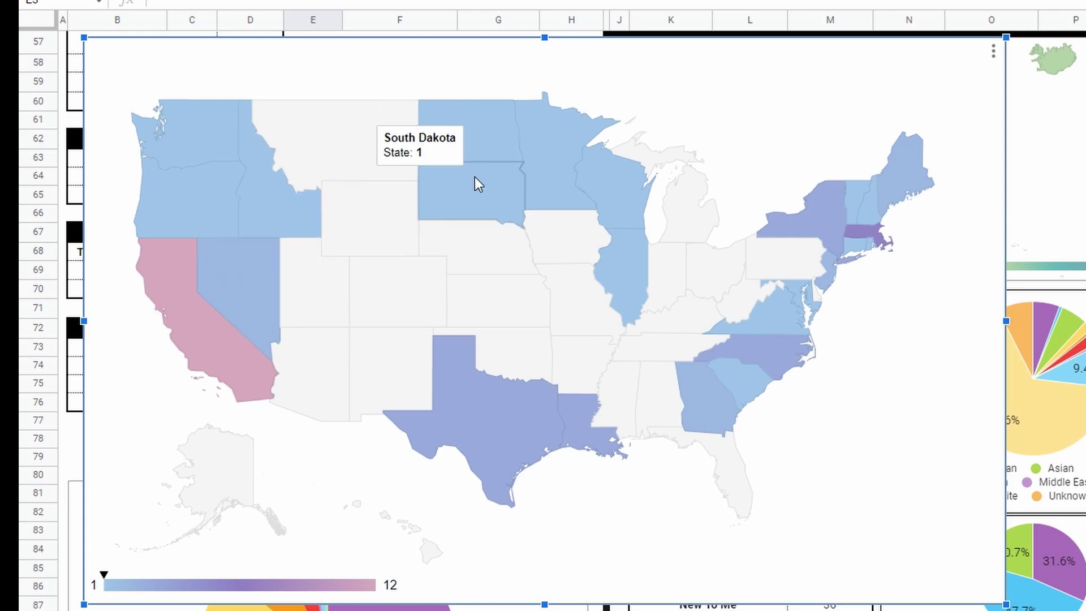
pyautogui.moveTo(545, 146)
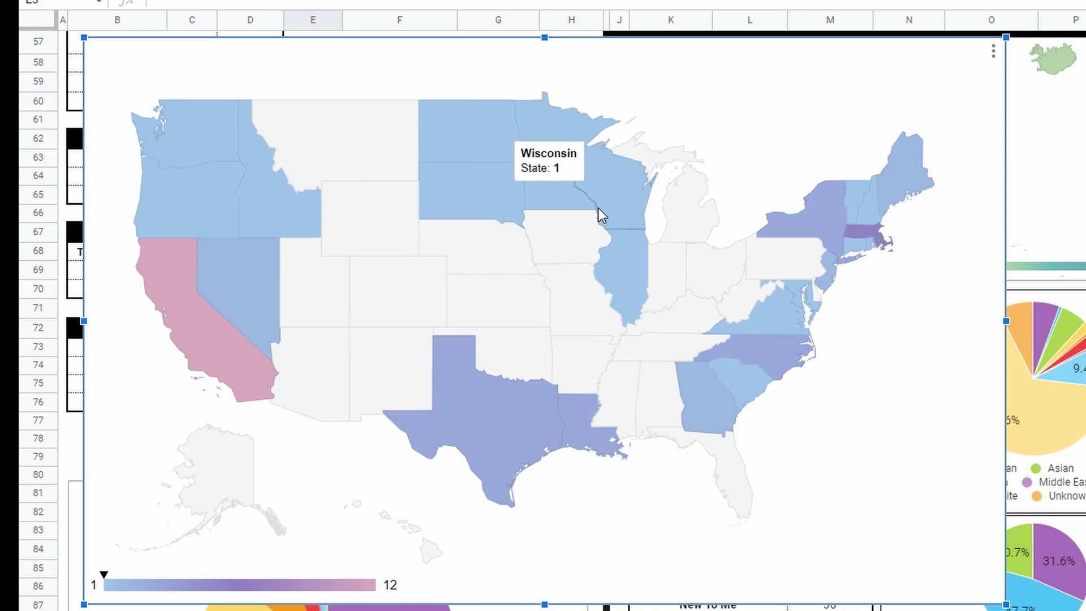
pyautogui.moveTo(613, 253)
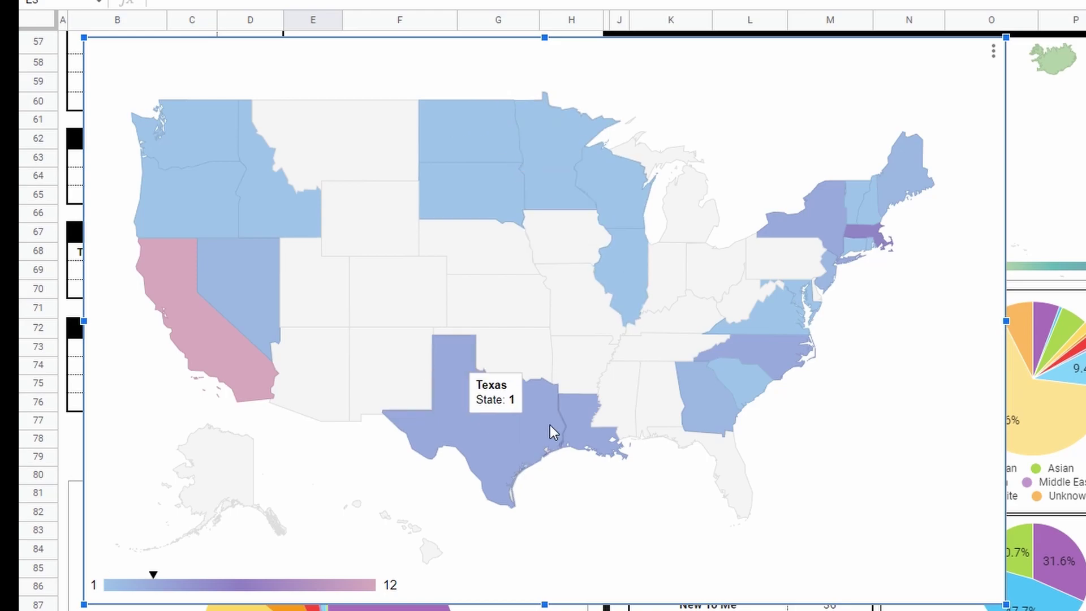
# Step: Examine the counts for the highlighted southern and East Coast states, from Louisiana up to New England, on the US map chart
pyautogui.moveTo(575, 428)
pyautogui.moveTo(705, 399)
pyautogui.moveTo(738, 380)
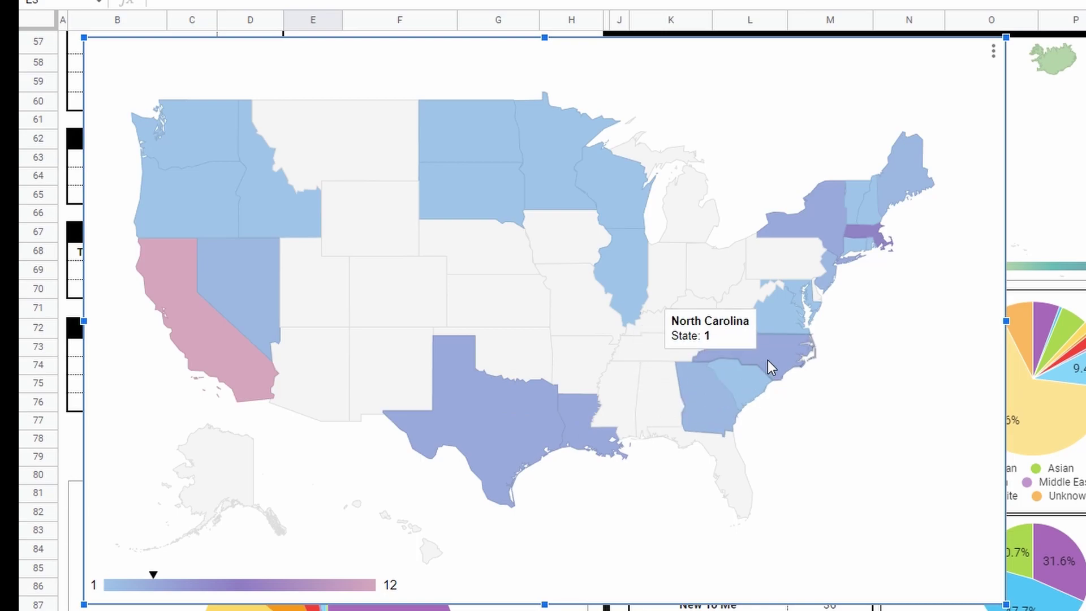
pyautogui.moveTo(786, 325)
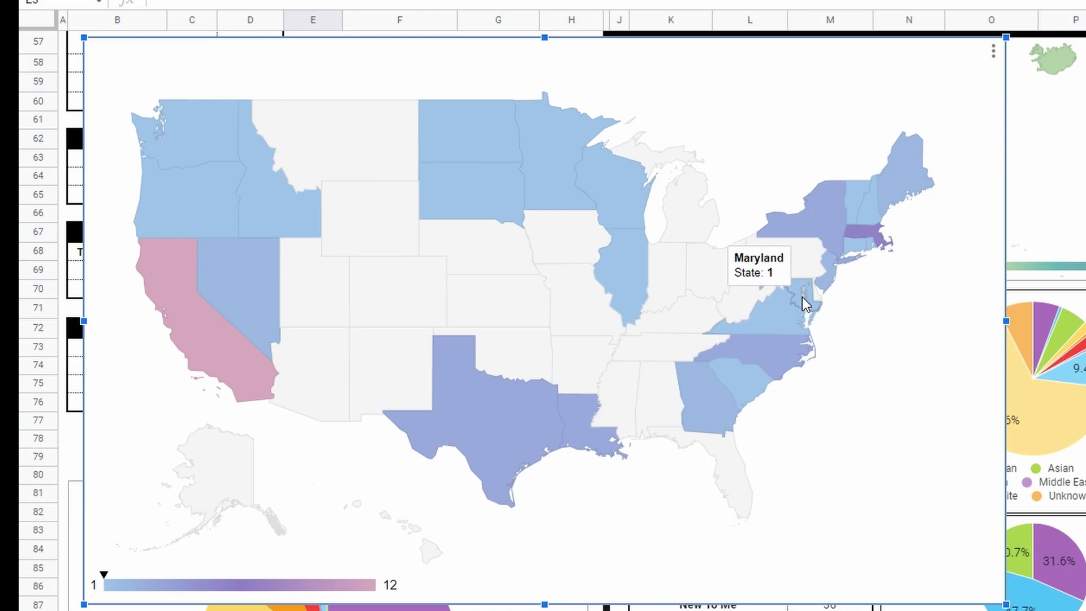
pyautogui.moveTo(822, 285)
pyautogui.moveTo(848, 268)
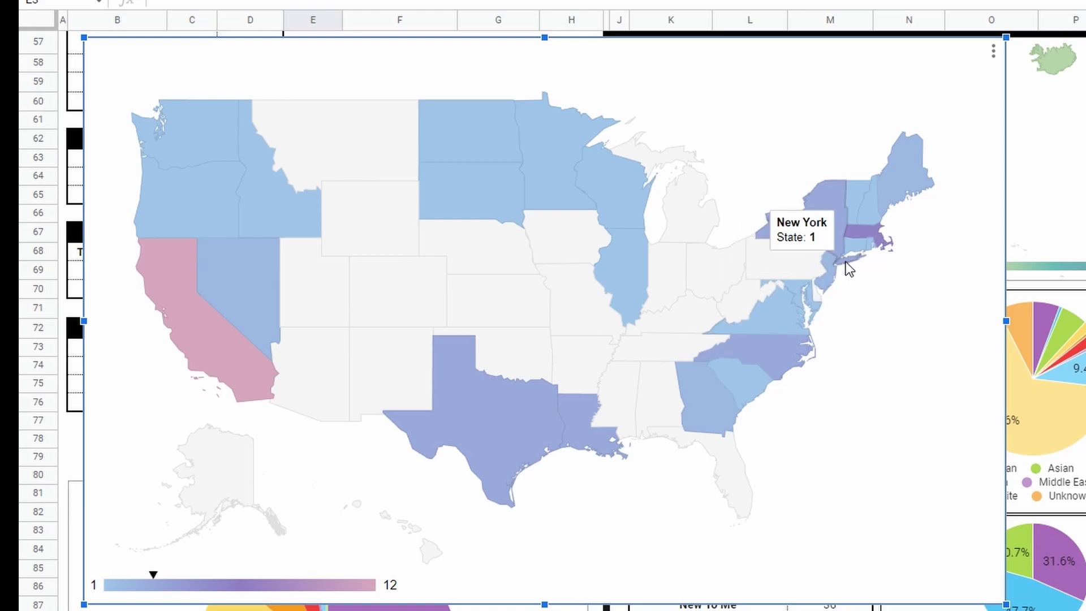
pyautogui.moveTo(850, 237)
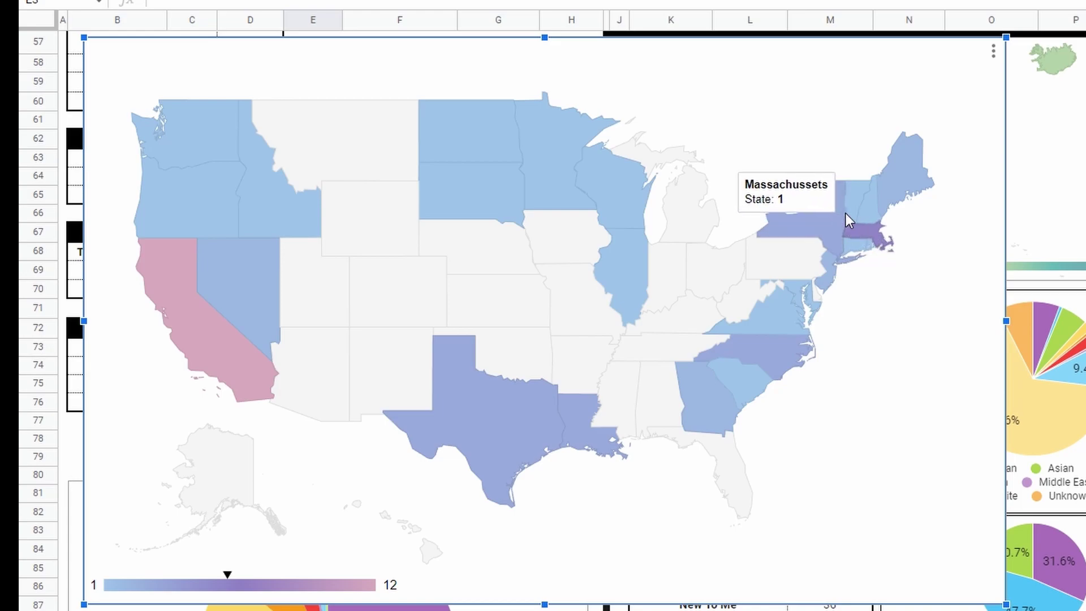
pyautogui.moveTo(862, 187)
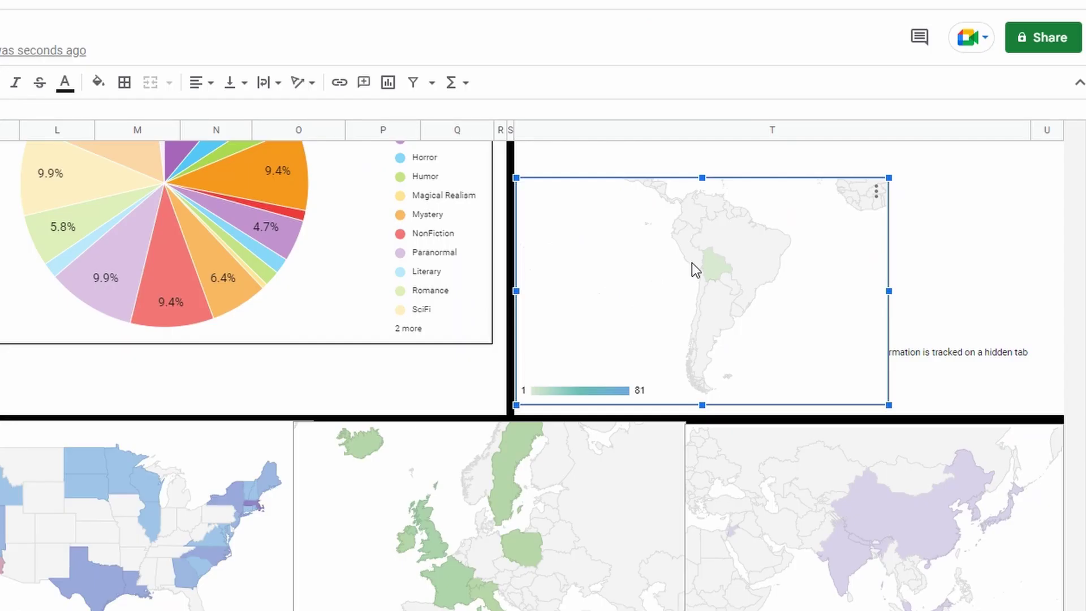
# Step: Check Bolivia on the South America map, and enlarge the Europe map to examine its highlighted countries before shrinking it back
pyautogui.moveTo(718, 265)
pyautogui.scroll(-3, 466, 400)
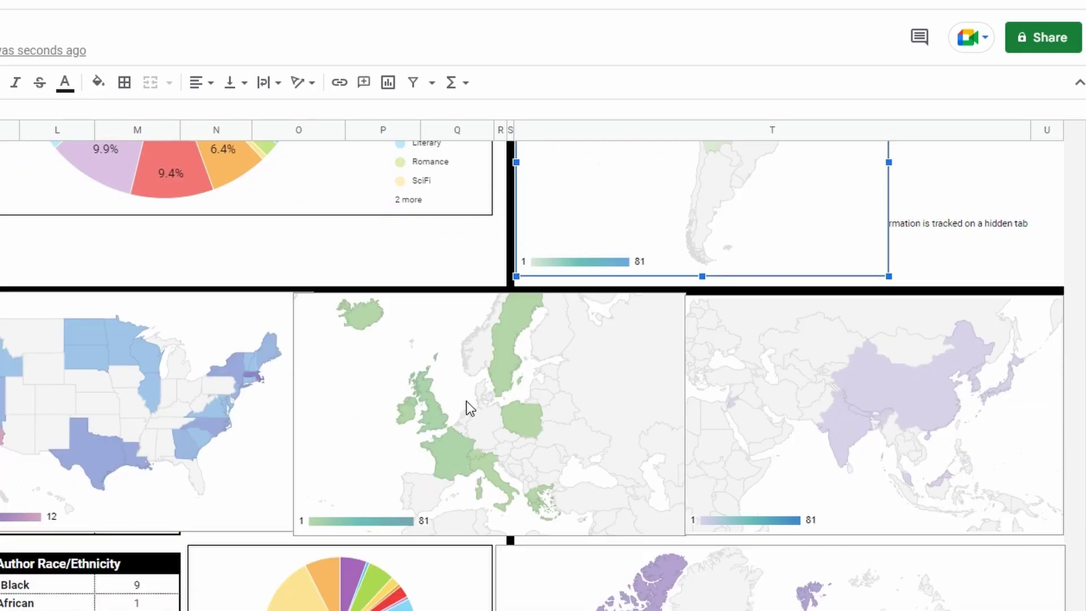
pyautogui.click(315, 492)
pyautogui.moveTo(294, 533); pyautogui.dragTo(12, 608)
pyautogui.hscroll(-3, 543, 362)
pyautogui.scroll(-5, 271, 503)
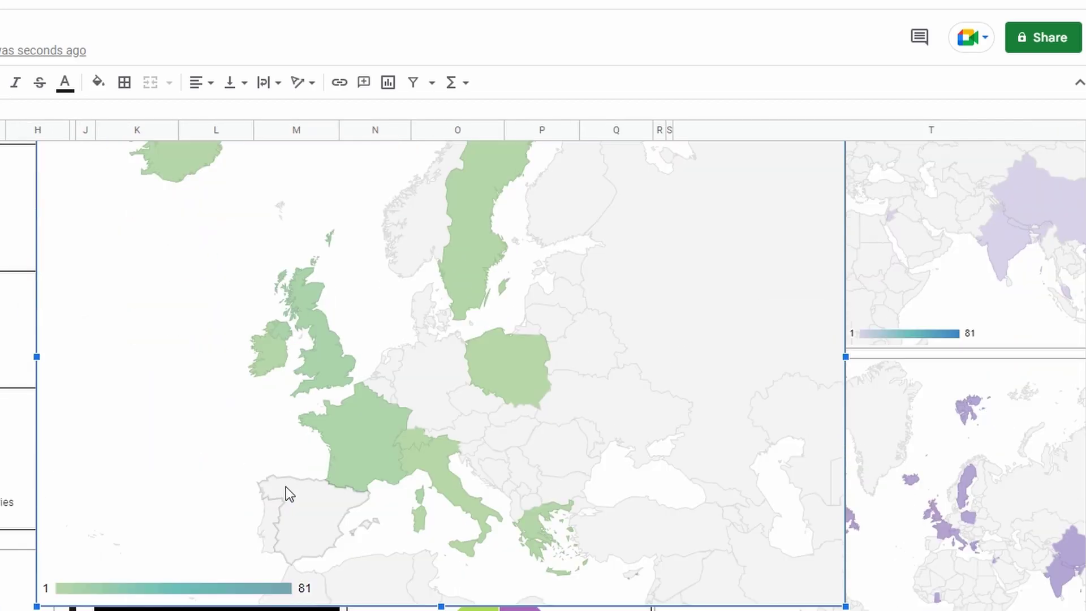
pyautogui.moveTo(175, 140)
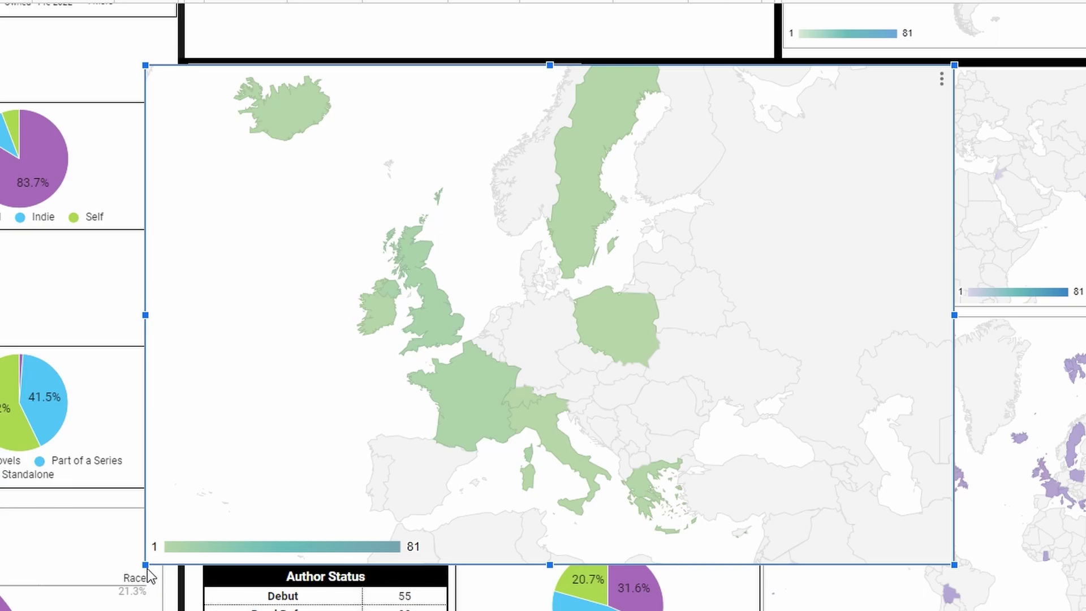
pyautogui.moveTo(147, 569); pyautogui.dragTo(647, 287)
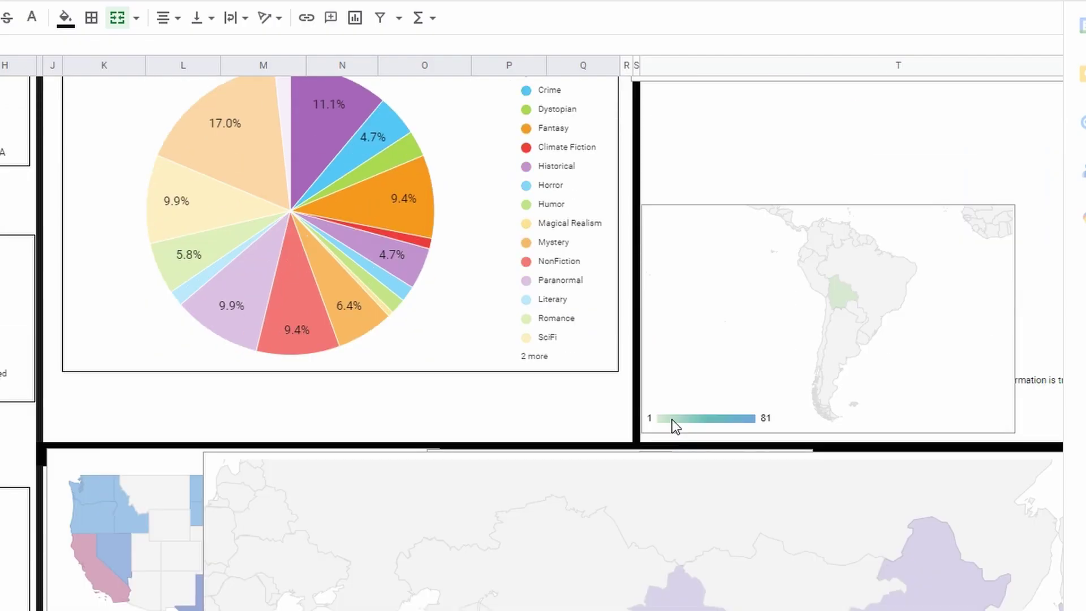
# Step: Examine the counts for the highlighted countries on the enlarged Asia map chart, from Nepal and China to Japan and Malaysia
pyautogui.scroll(-8, 672, 422)
pyautogui.scroll(2, 611, 580)
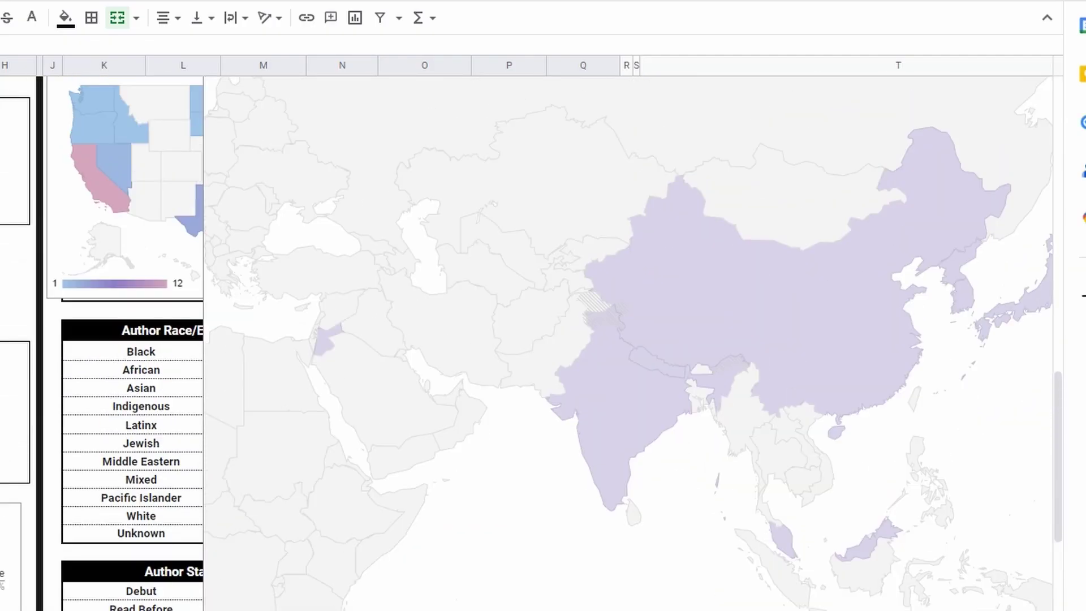
pyautogui.hscroll(3, 526, 334)
pyautogui.click(232, 419)
pyautogui.moveTo(168, 342)
pyautogui.moveTo(459, 439)
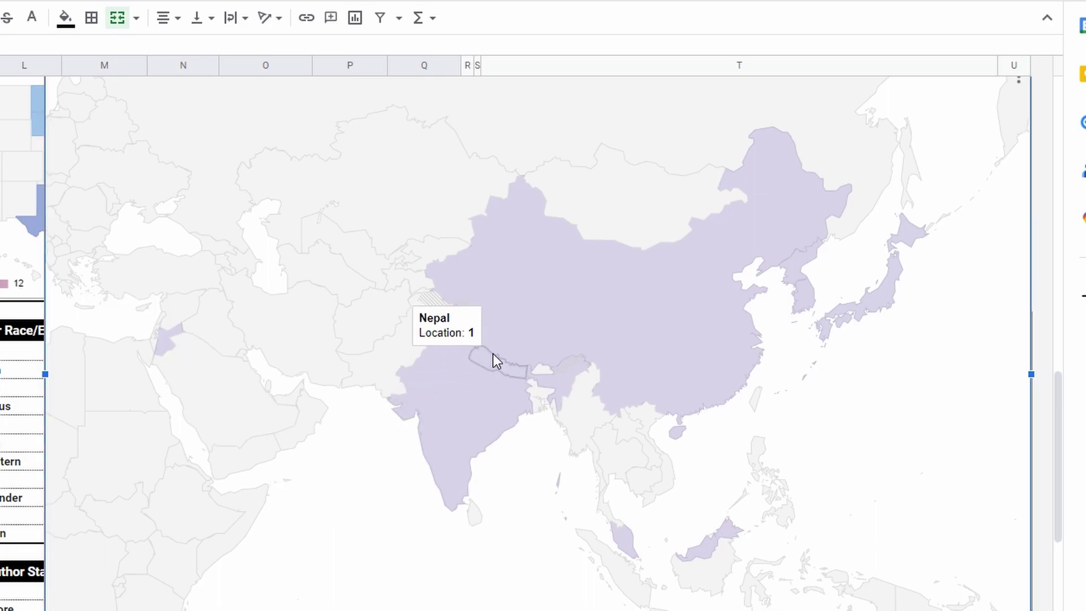
pyautogui.moveTo(826, 249)
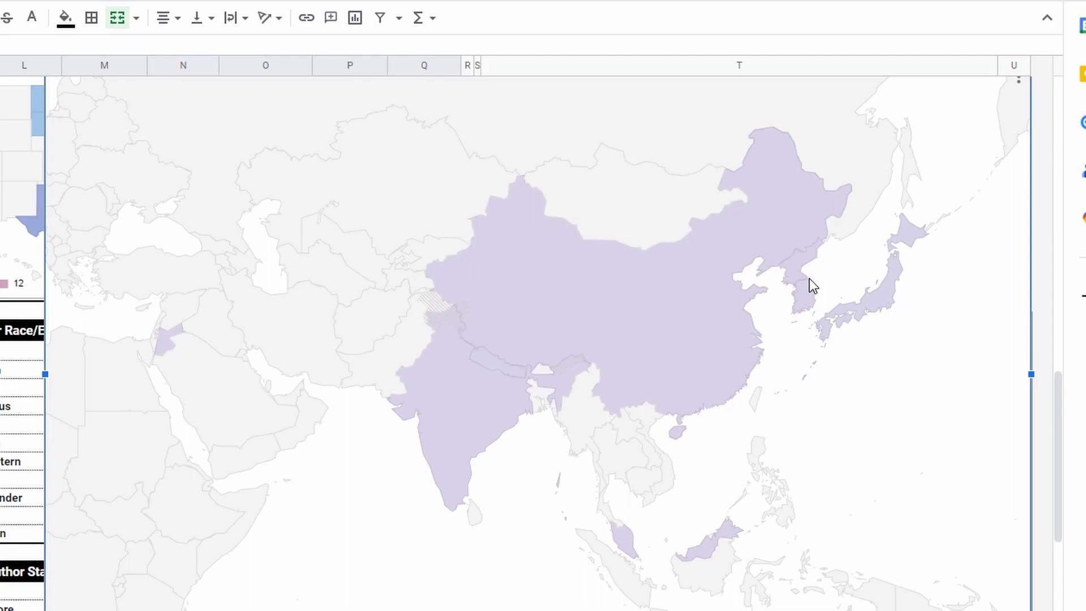
pyautogui.moveTo(868, 307)
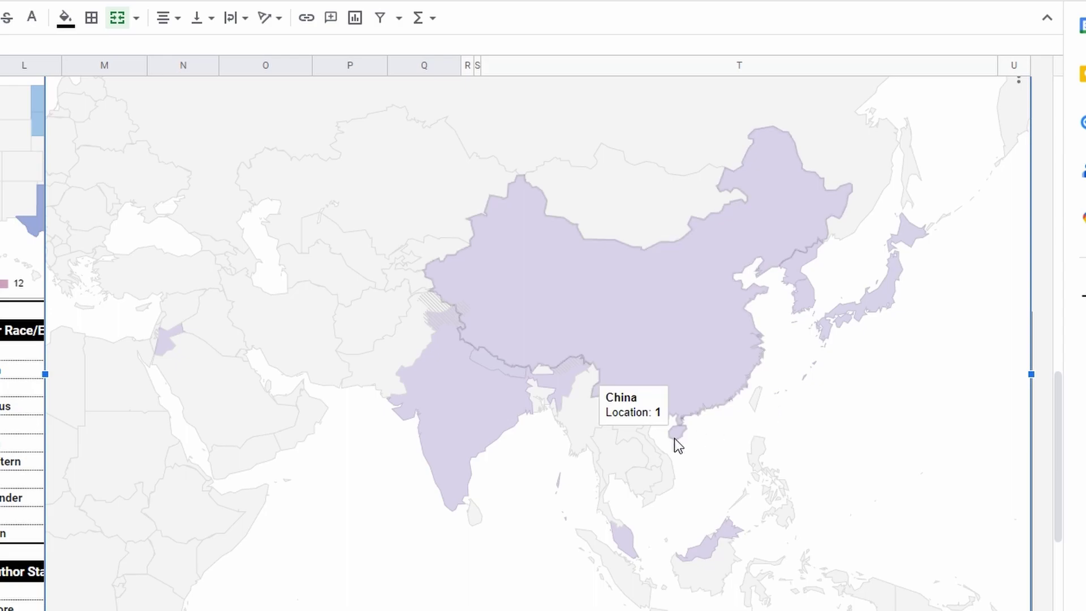
pyautogui.moveTo(621, 540)
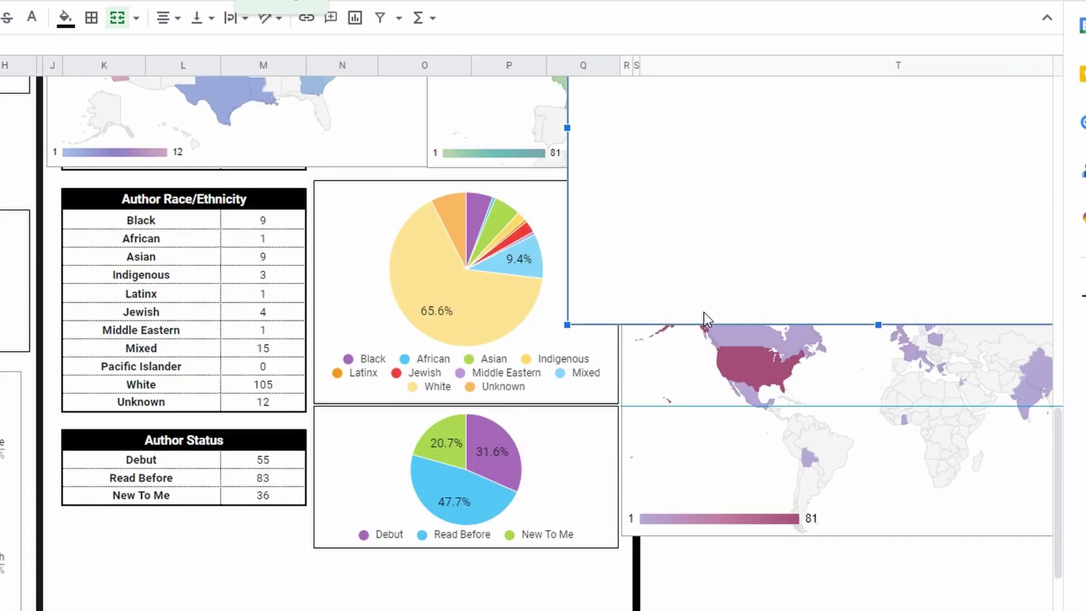
# Step: Shrink the Asia map chart and enlarge the world map below it to check its highlighted locations, including Svalbard
pyautogui.moveTo(704, 314); pyautogui.dragTo(846, 164)
pyautogui.click(669, 480)
pyautogui.moveTo(624, 549); pyautogui.dragTo(88, 608)
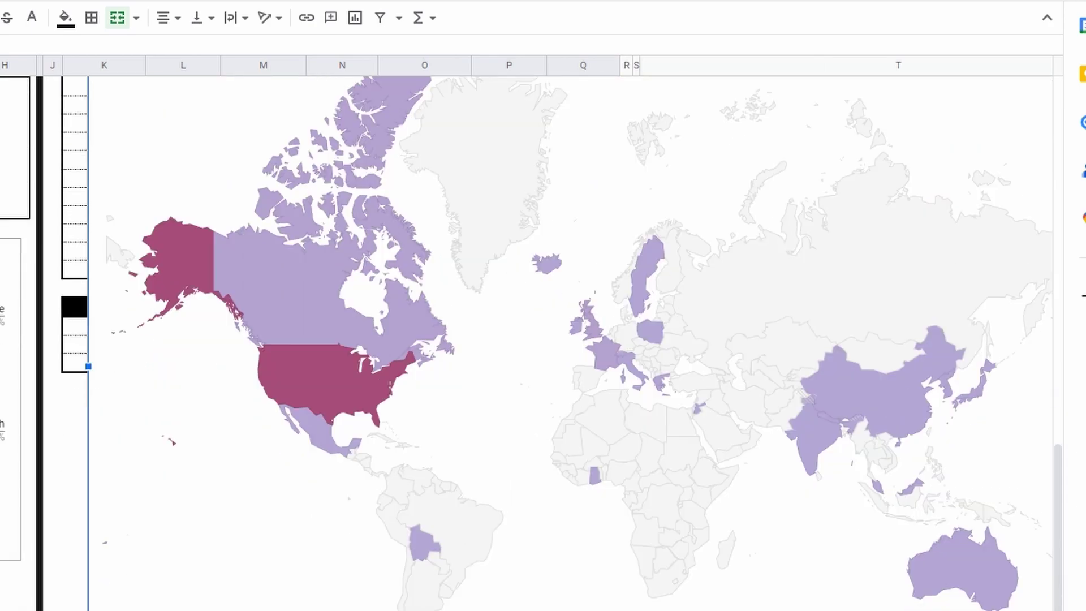
pyautogui.hscroll(3, 543, 339)
pyautogui.scroll(2, 543, 340)
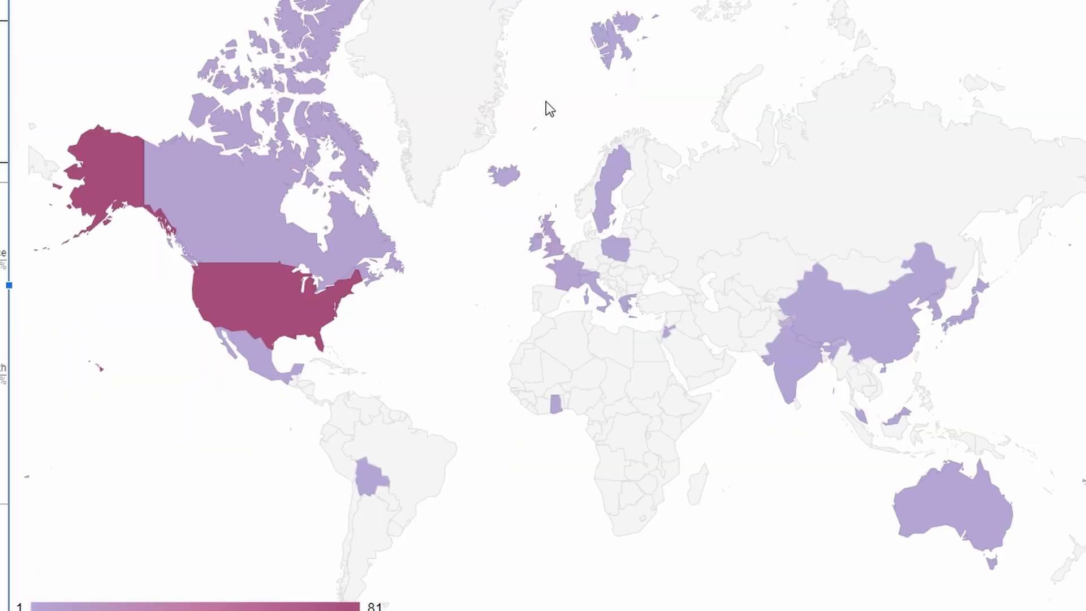
pyautogui.moveTo(601, 40)
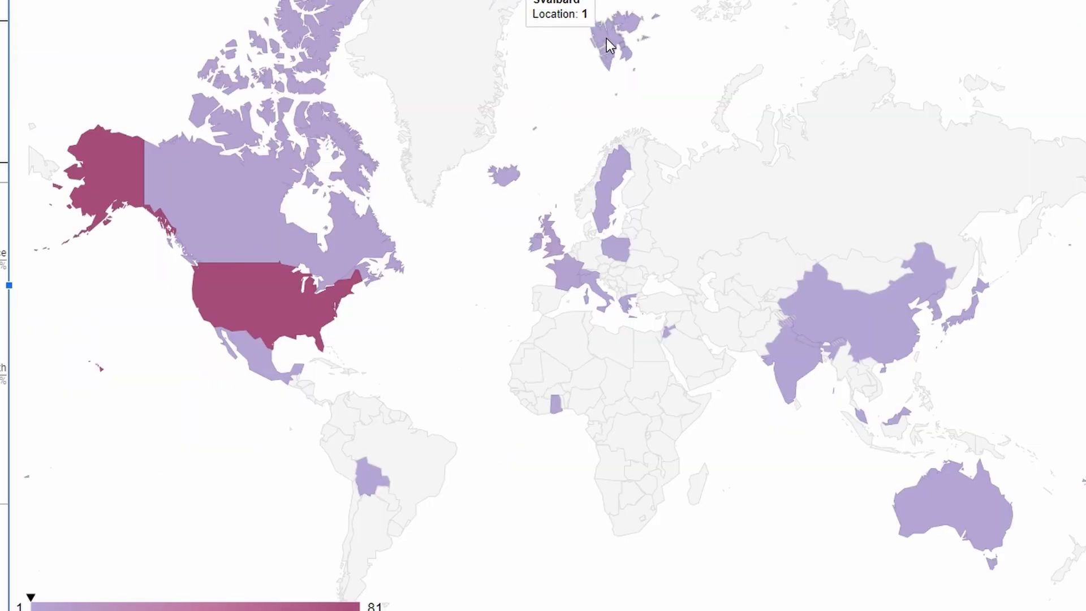
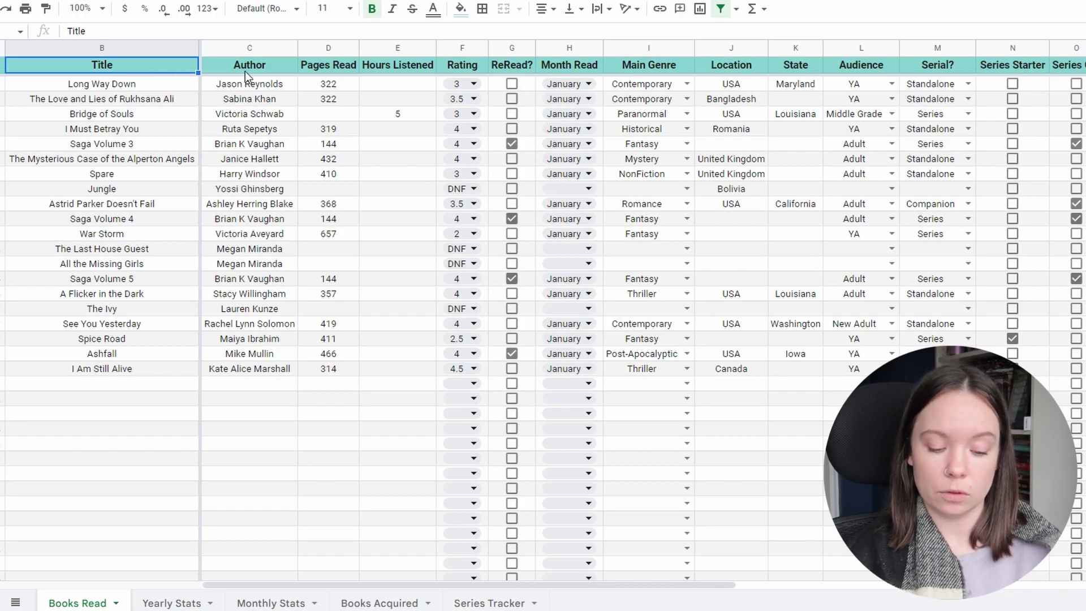
# Step: Review the Books Read columns, highlighting ReRead?, Month Read, Series DNF, GR Updated? and Reviewed?
pyautogui.click(517, 66)
pyautogui.click(517, 50)
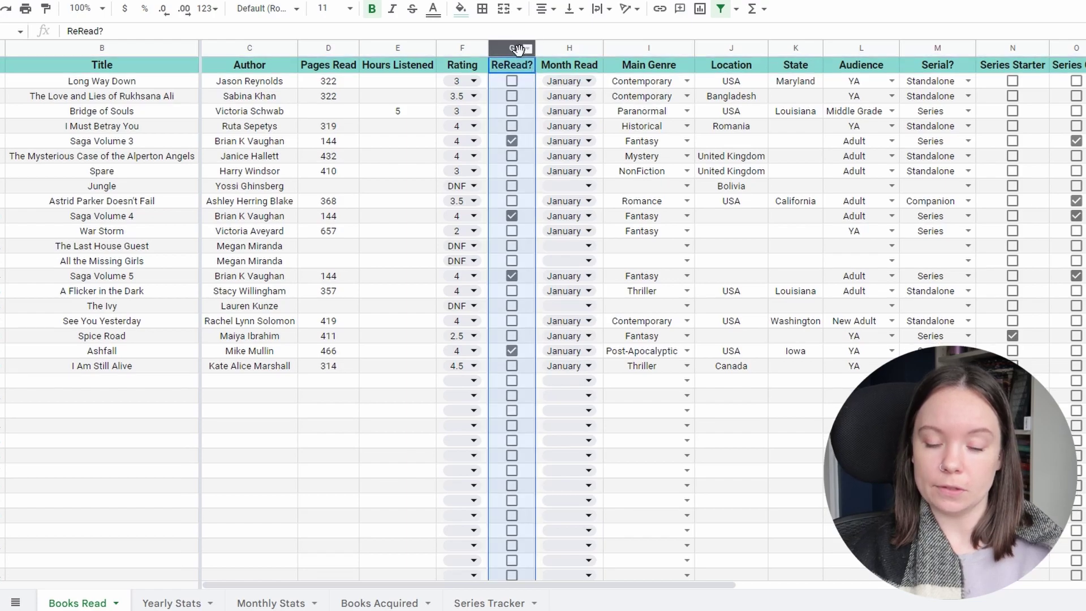
pyautogui.click(579, 71)
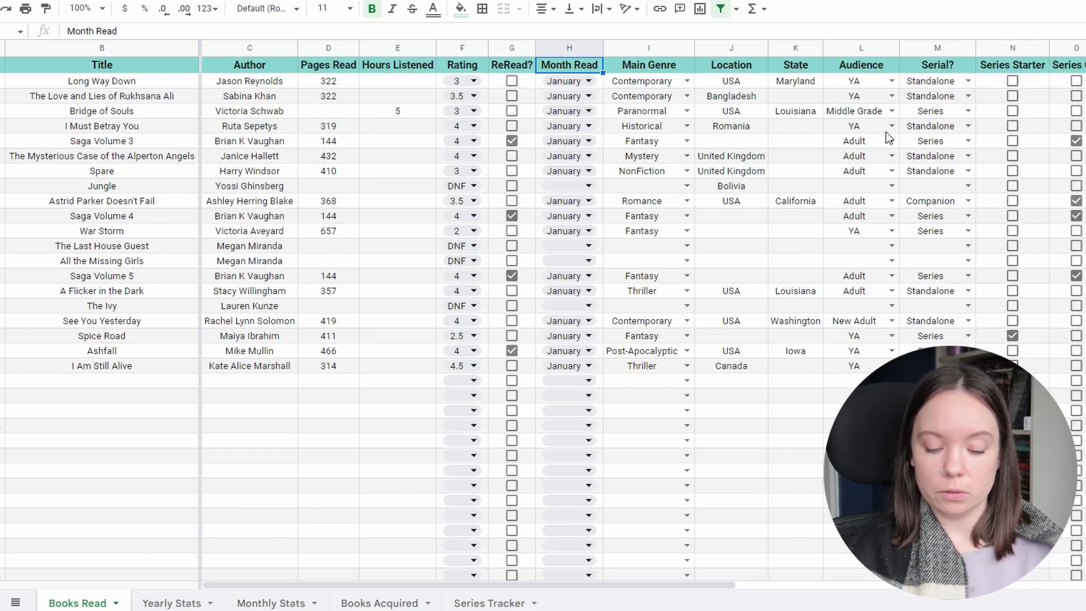
pyautogui.moveTo(462, 585); pyautogui.dragTo(719, 572)
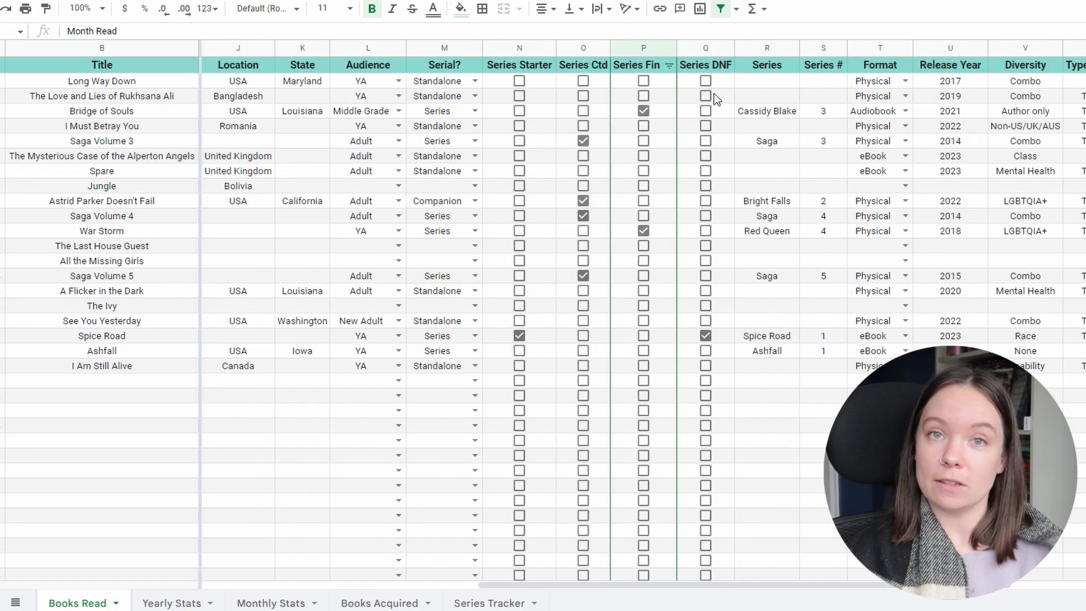
pyautogui.click(705, 48)
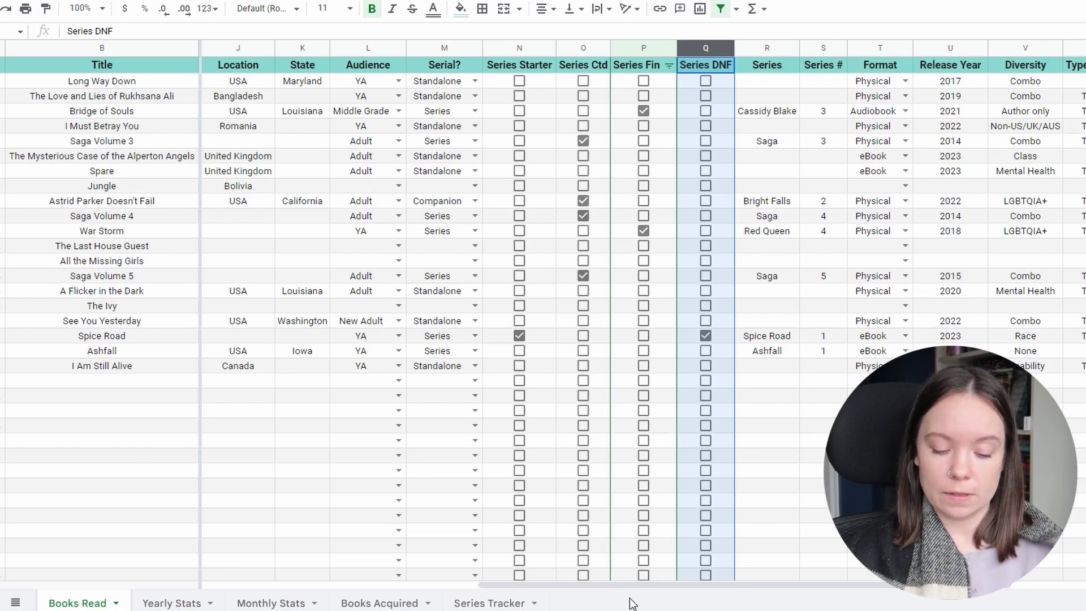
pyautogui.moveTo(633, 584); pyautogui.dragTo(873, 583)
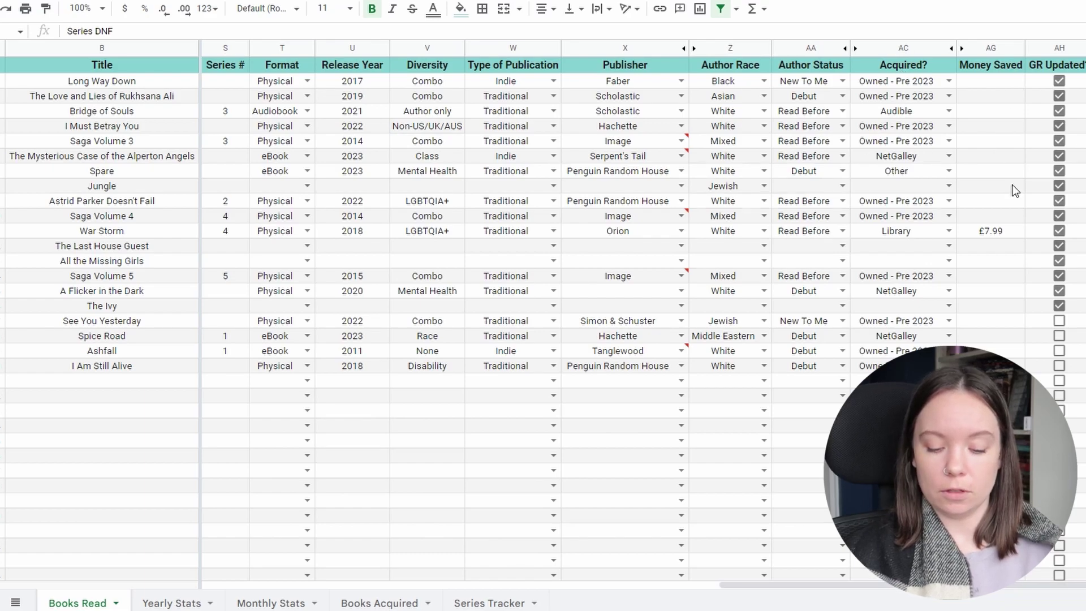
pyautogui.click(1059, 48)
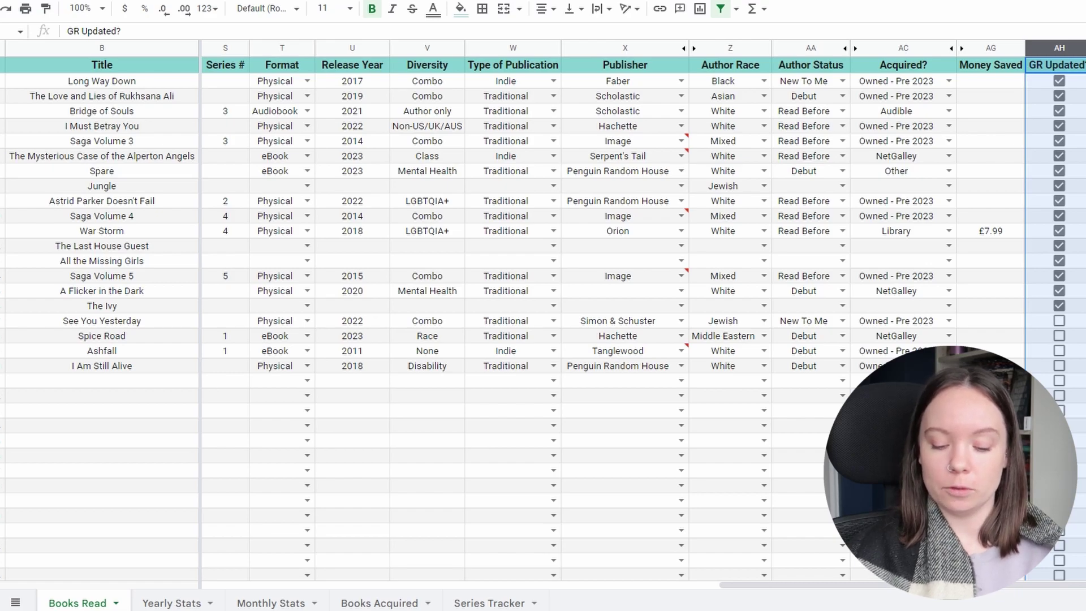
pyautogui.press('Right')
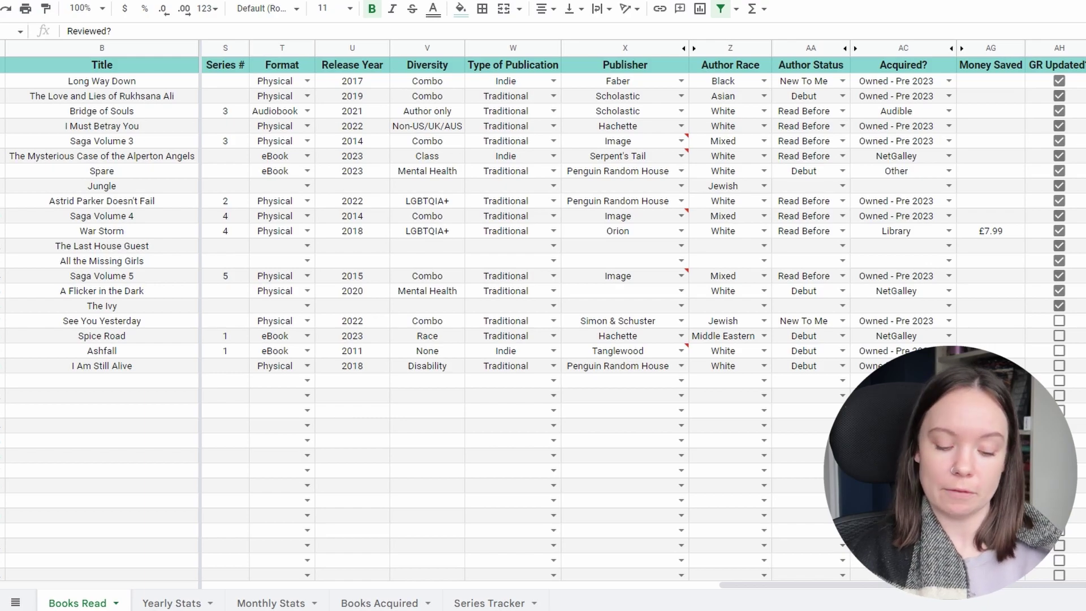
# Step: Open the Yearly Stats sheet and inspect the formulas behind the Average Rating and Series DNFed figures
pyautogui.click(169, 603)
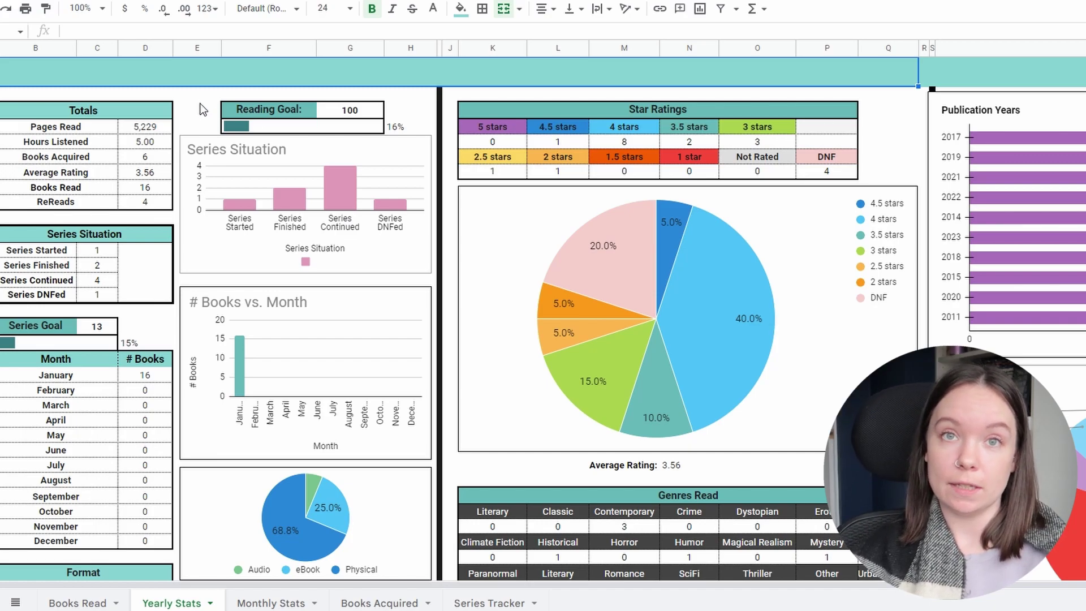
pyautogui.click(144, 174)
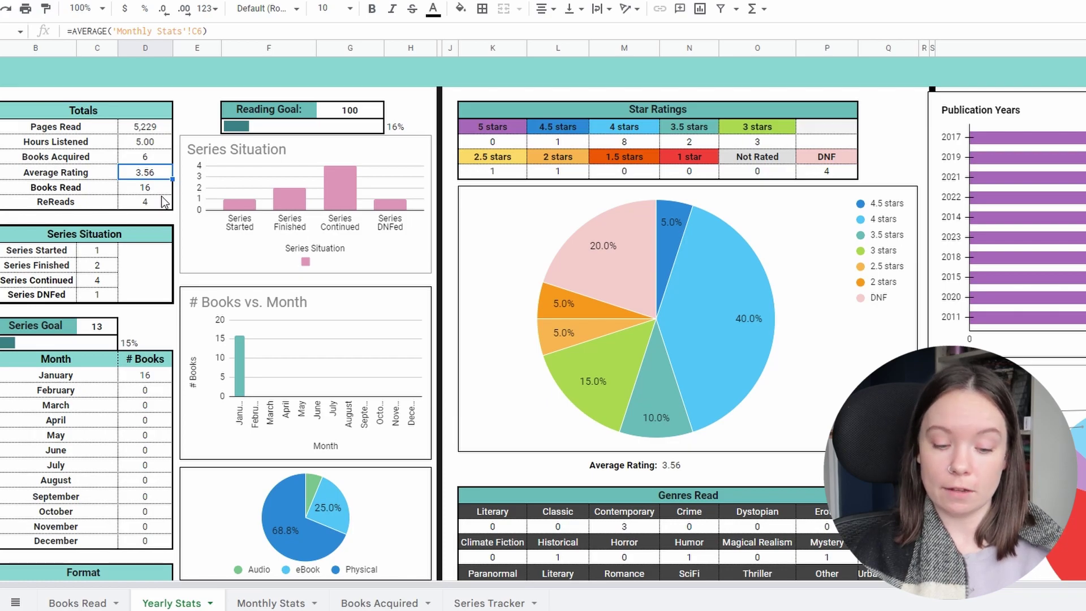
pyautogui.click(91, 298)
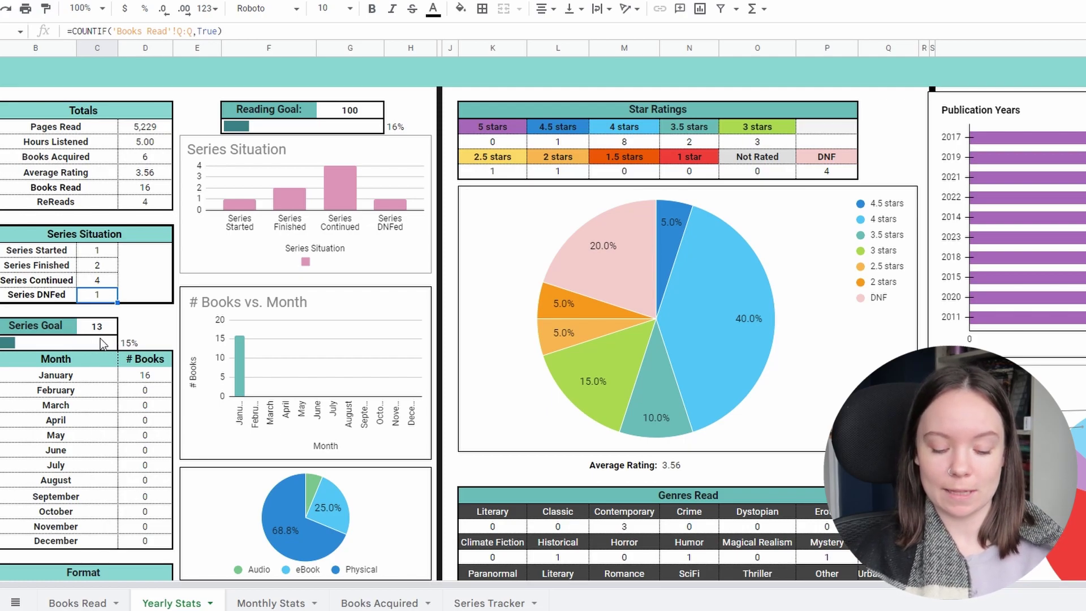
# Step: Review the Yearly Stats tables and charts, from monthly books, format and book sources to diversity, author maps, star ratings and publication years
pyautogui.scroll(-9, 206, 269)
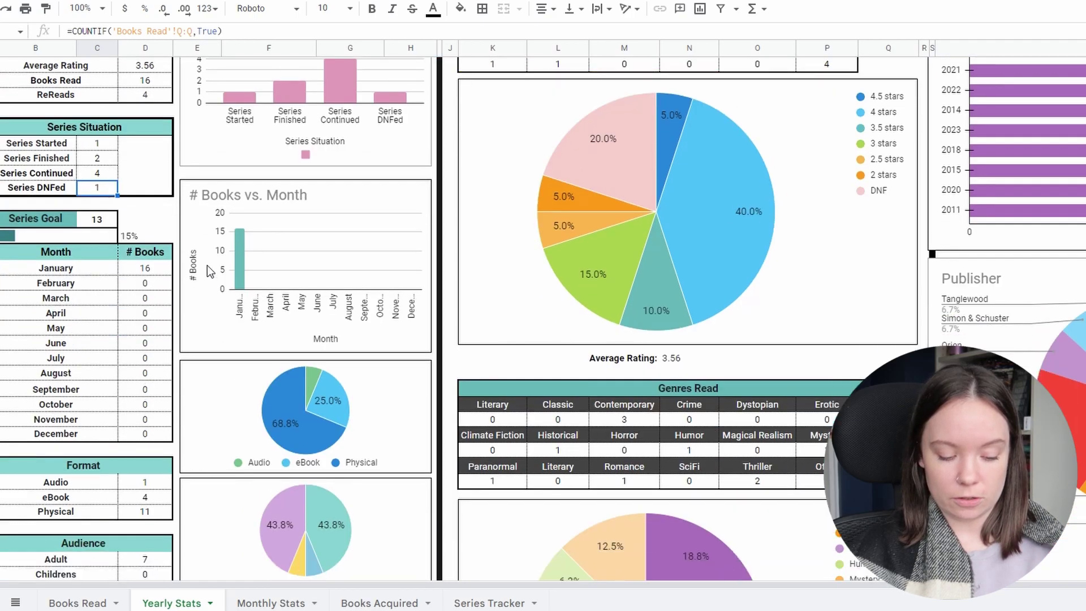
pyautogui.scroll(-6, 207, 263)
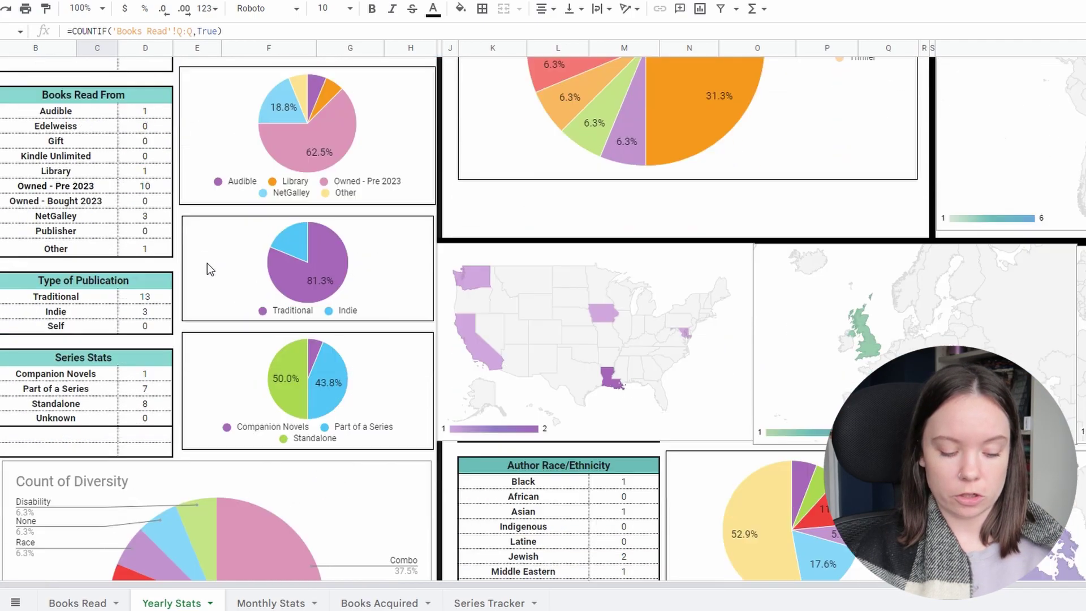
pyautogui.scroll(2, 207, 263)
pyautogui.scroll(12, 207, 263)
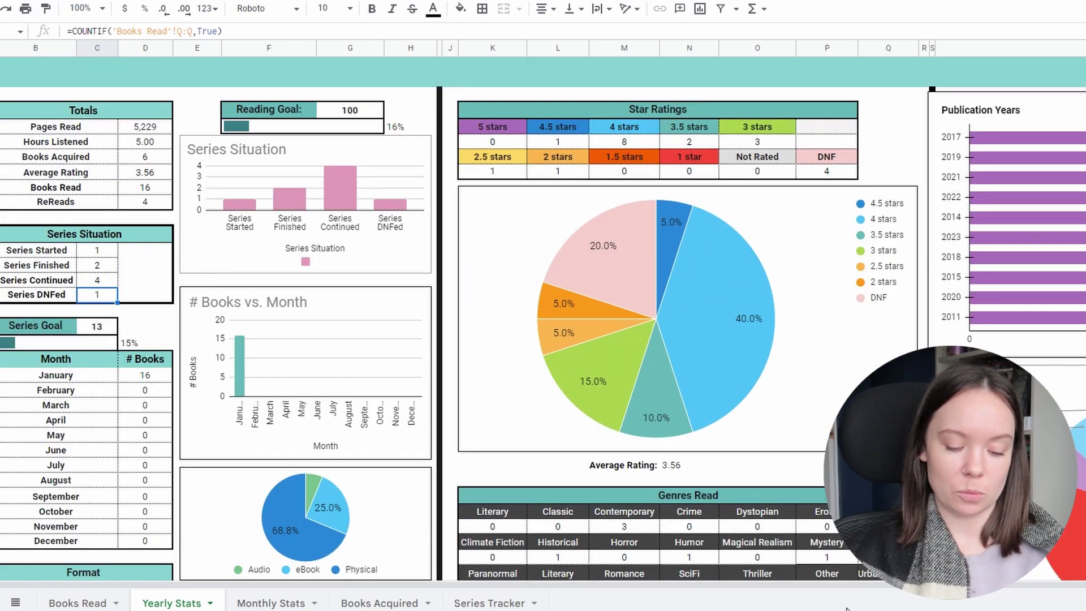
pyautogui.moveTo(396, 584); pyautogui.dragTo(485, 584)
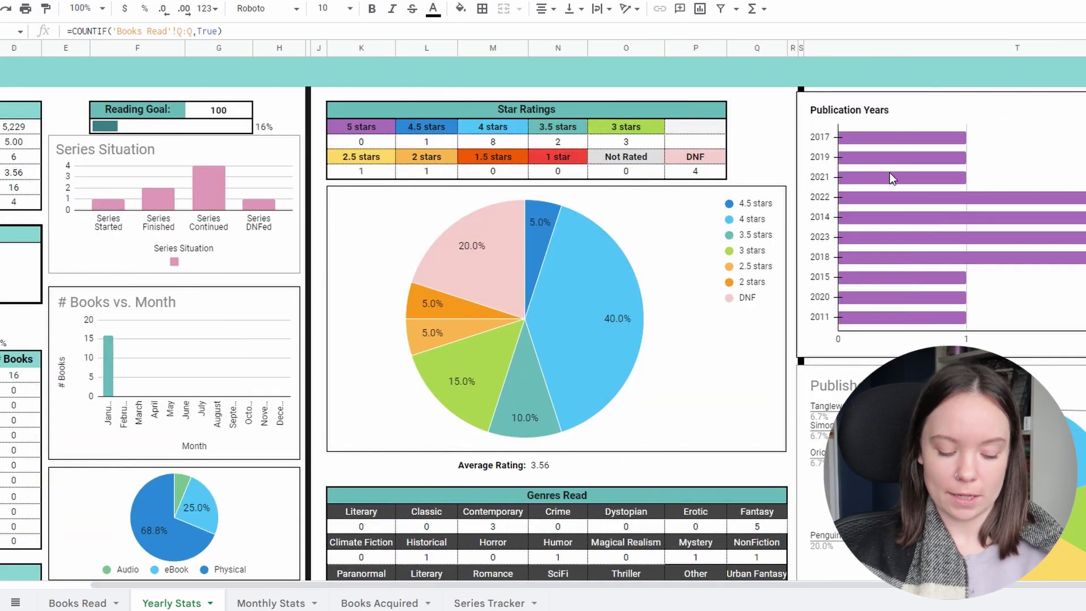
# Step: View the Monthly Stats sheet and the Books Acquired sheet, including the spending and format totals beside its transaction list
pyautogui.click(261, 602)
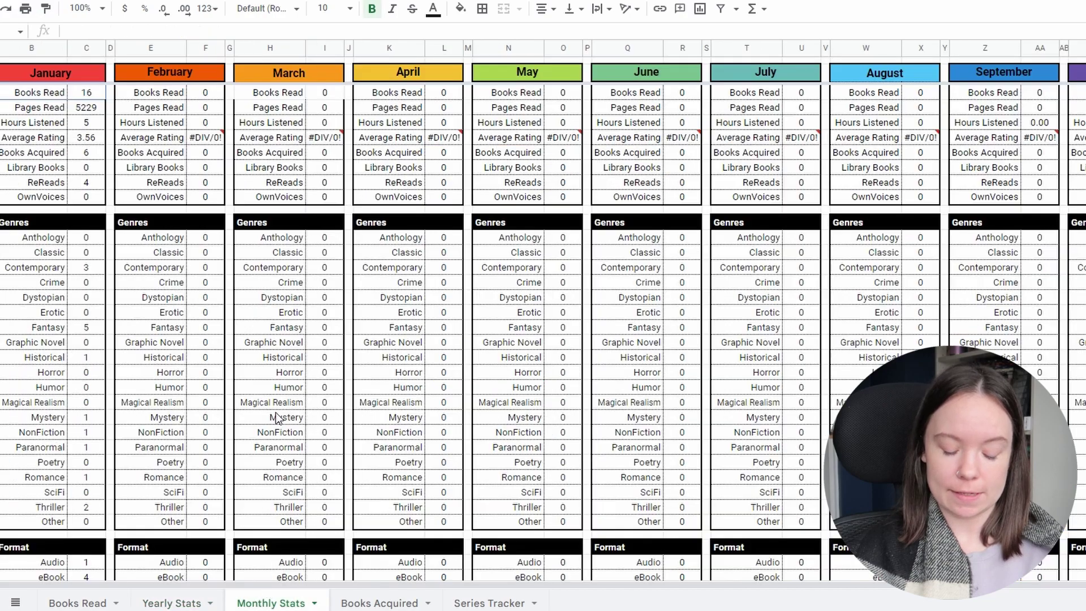
pyautogui.click(381, 603)
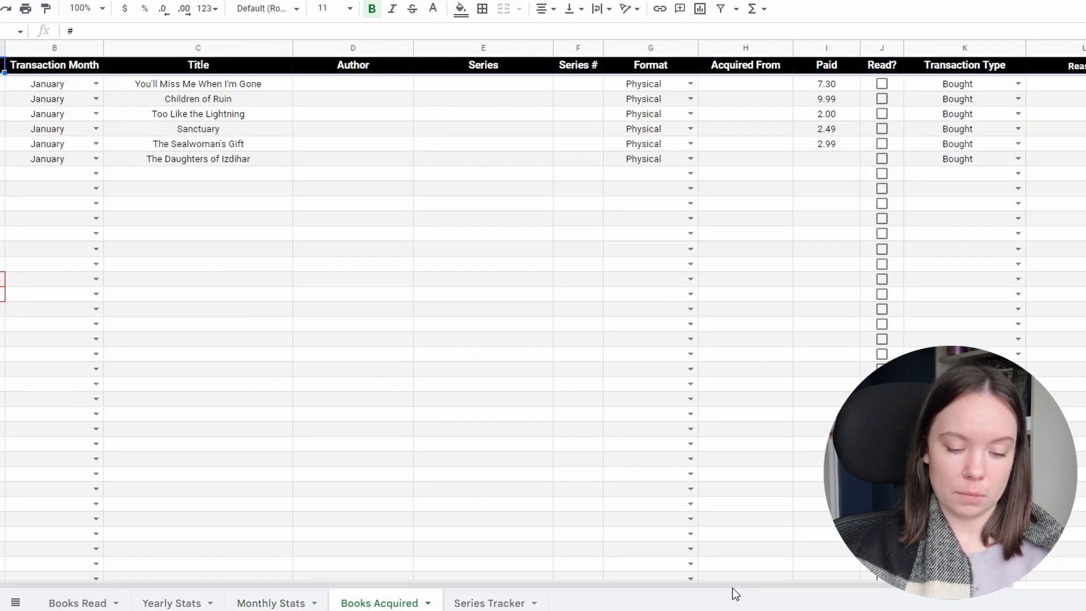
pyautogui.moveTo(734, 588); pyautogui.dragTo(899, 589)
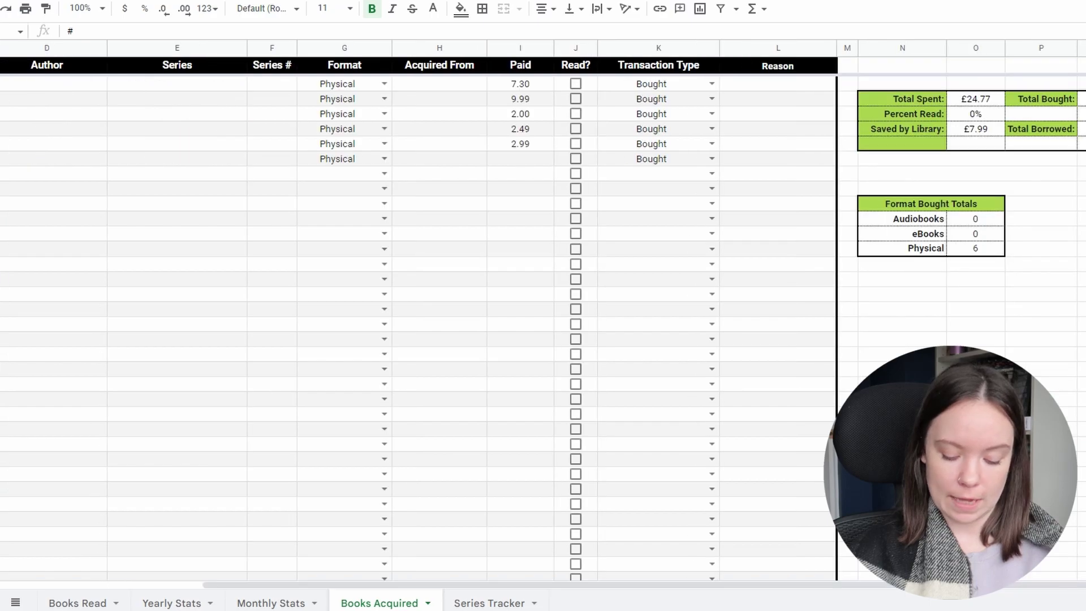
# Step: Open the Series Tracker sheet and toggle the Fin? checkbox for Crown of Feathers on and off to test the Total Completed counter
pyautogui.click(501, 601)
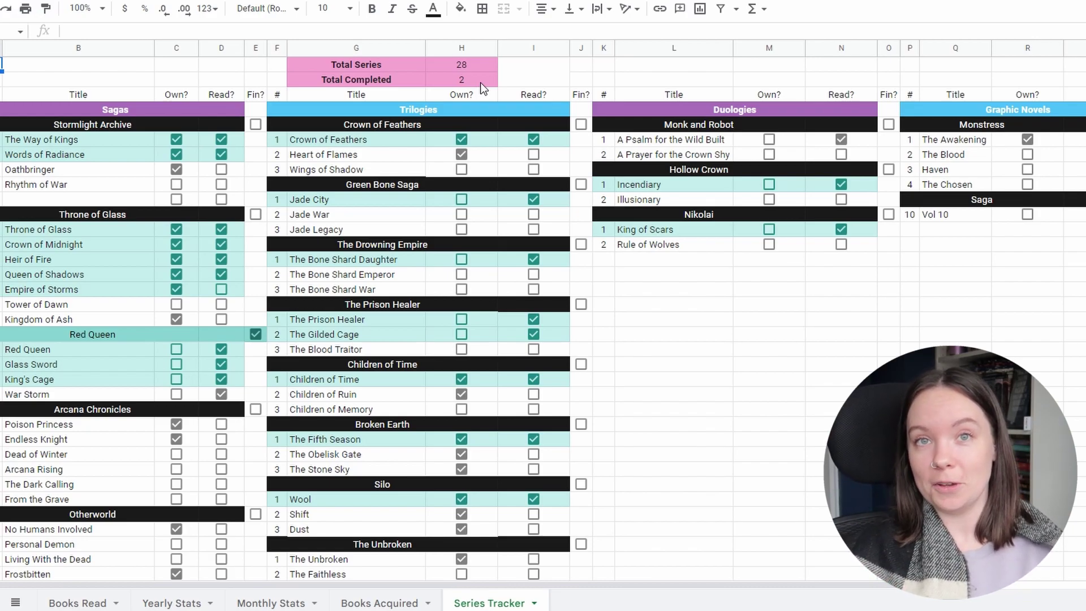
pyautogui.click(581, 125)
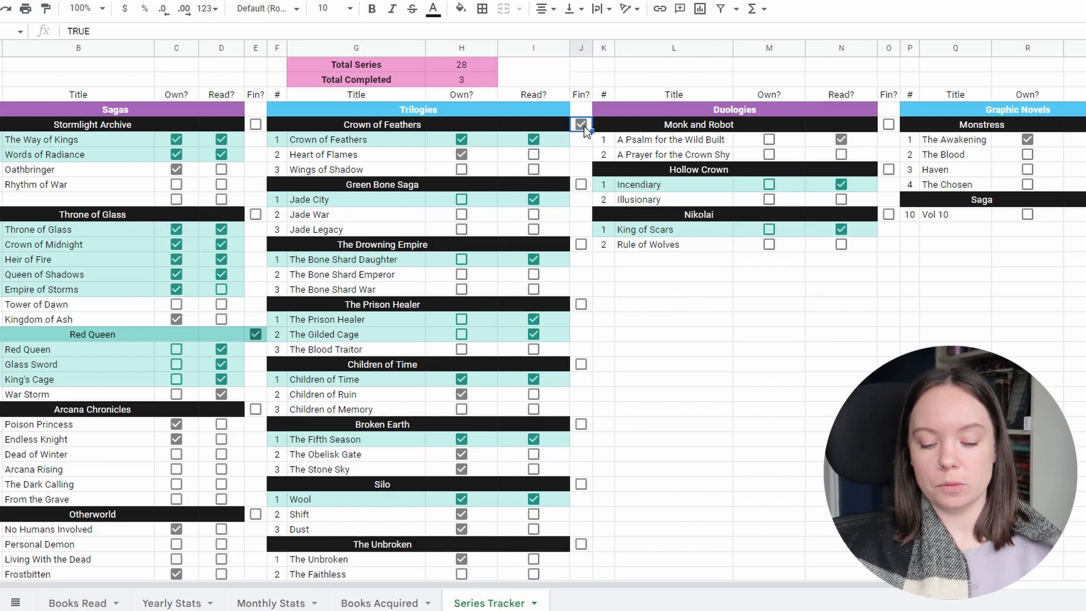
pyautogui.click(581, 124)
pyautogui.click(582, 125)
pyautogui.click(581, 124)
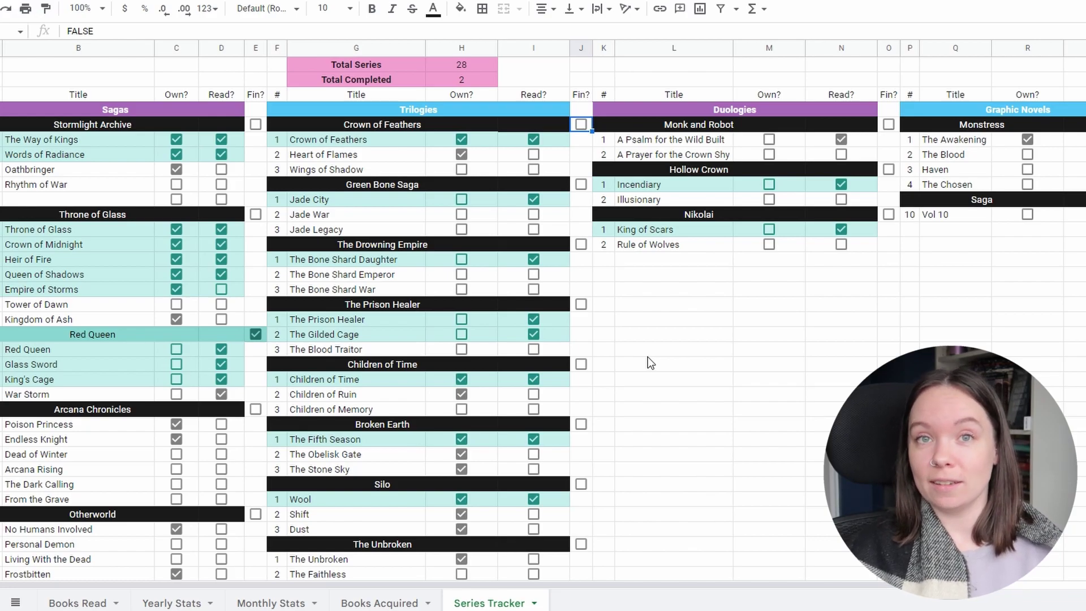
# Step: Look through the Series Tracker's trilogies down to Fire and Thorns and return to the start of the lists
pyautogui.scroll(-5, 647, 357)
pyautogui.scroll(-8, 647, 343)
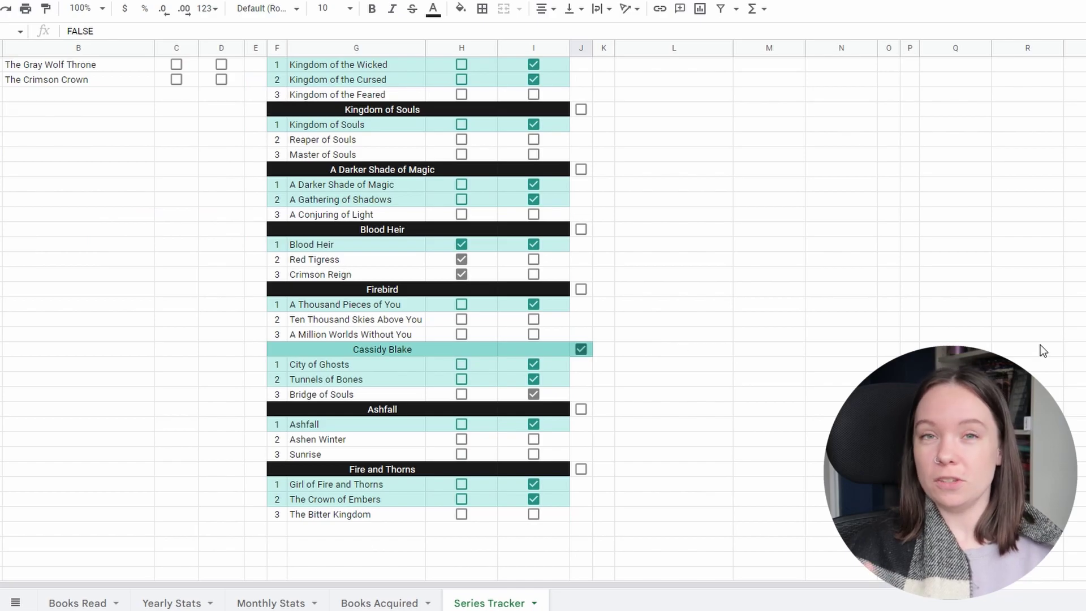
pyautogui.scroll(3, 1044, 349)
pyautogui.scroll(5, 1041, 344)
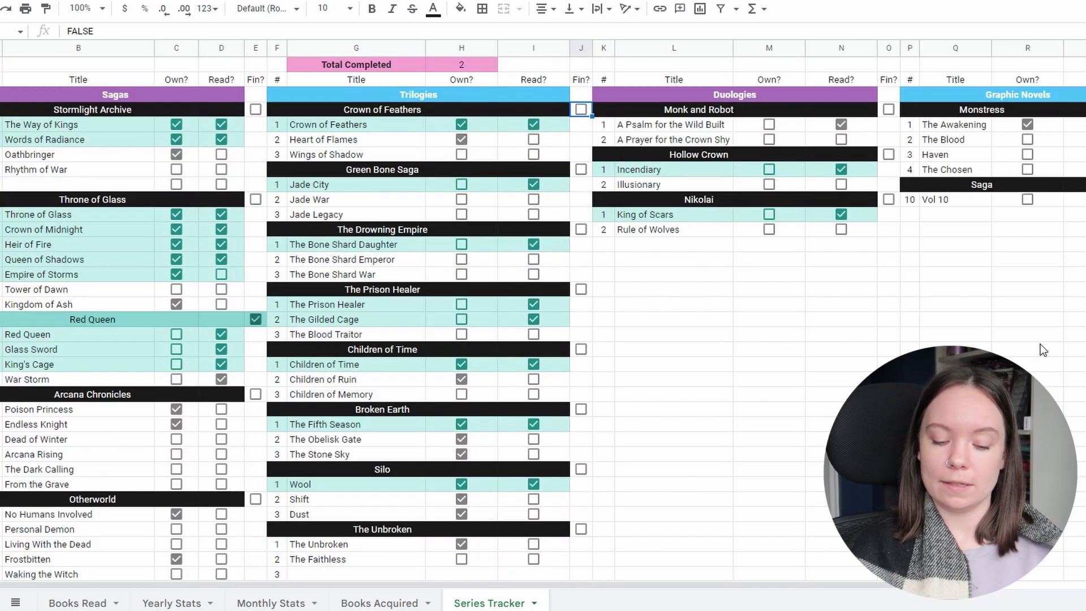